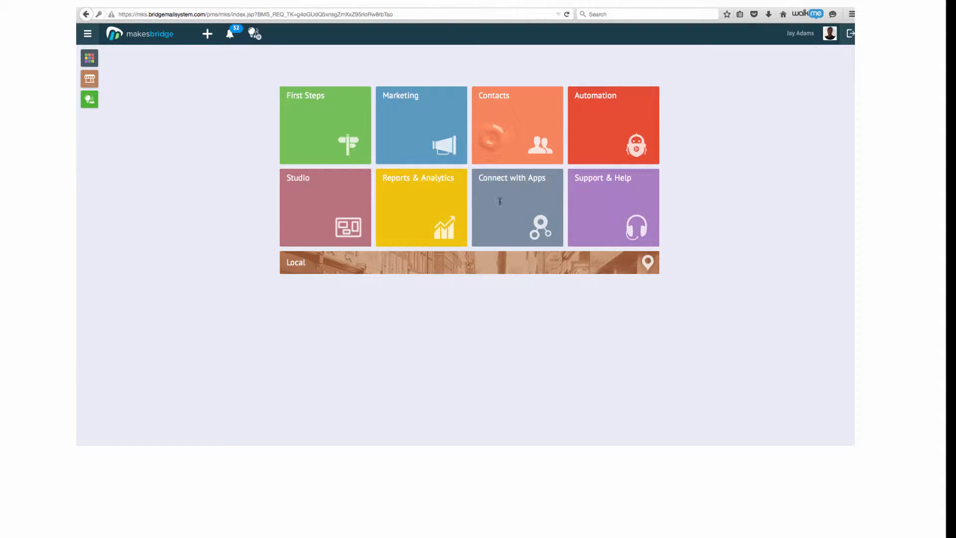
- Open the contact targets list and search the targets for "dialed"
{"action": "left_click", "coordinate": [491, 136]}
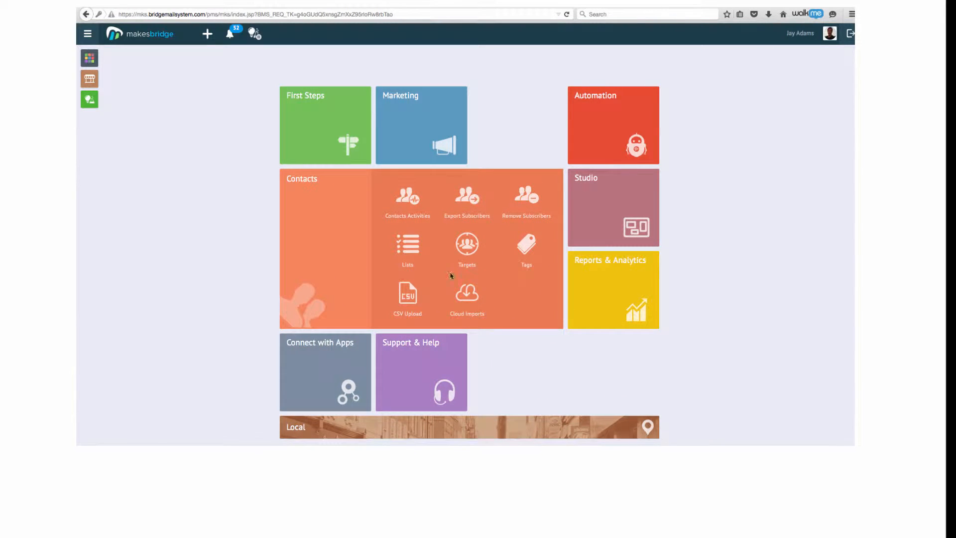
{"action": "left_click", "coordinate": [465, 247]}
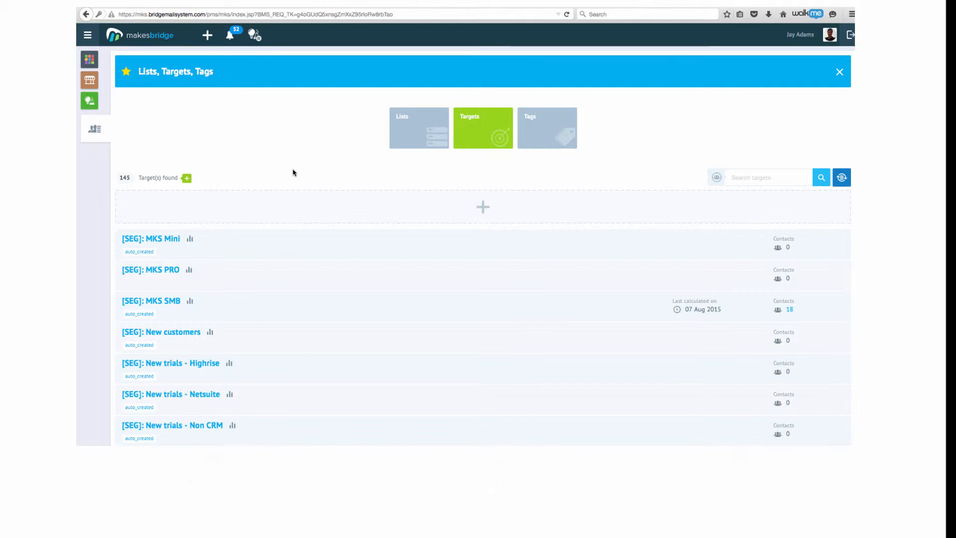
{"action": "scroll", "coordinate": [293, 173], "scroll_direction": "down", "scroll_amount": 1}
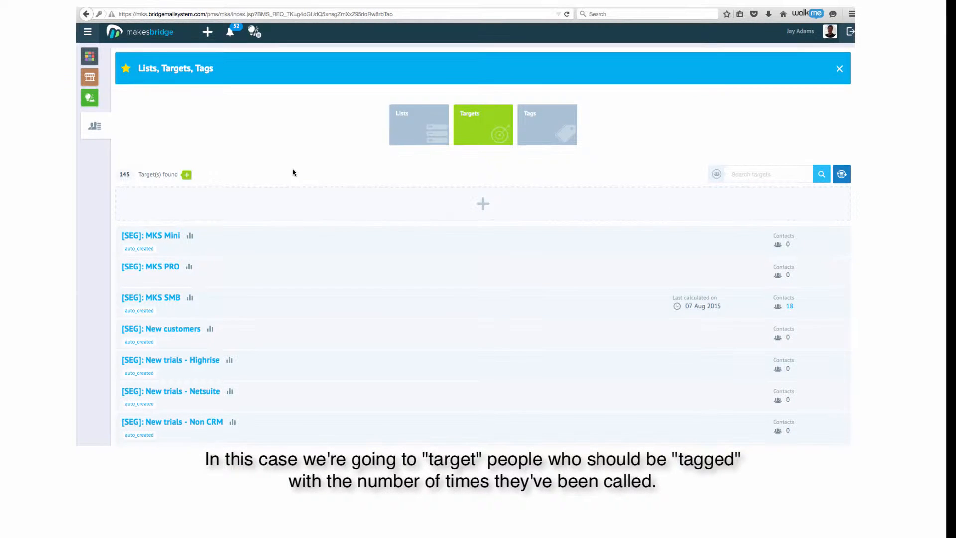
{"action": "left_click", "coordinate": [748, 178]}
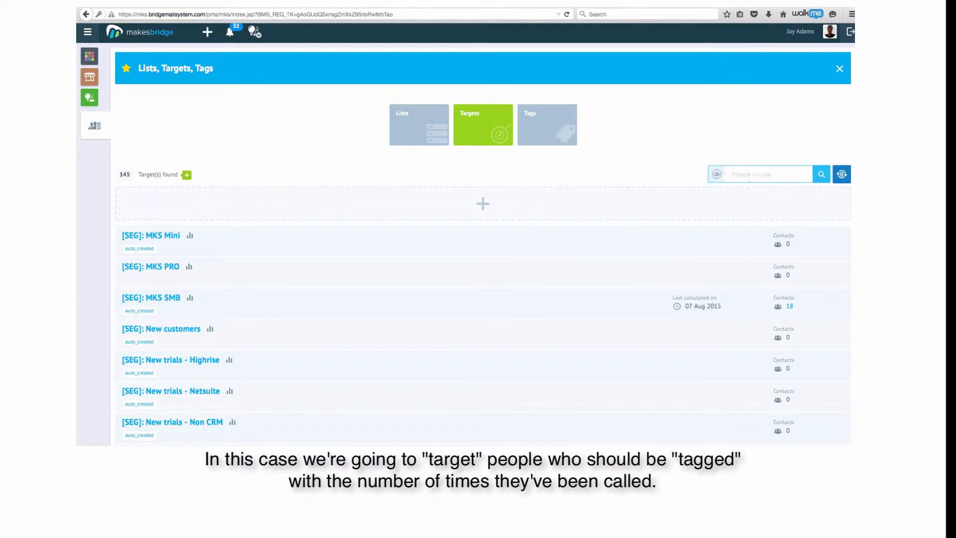
{"action": "type", "text": "dialed"}
{"action": "key", "text": "Return"}
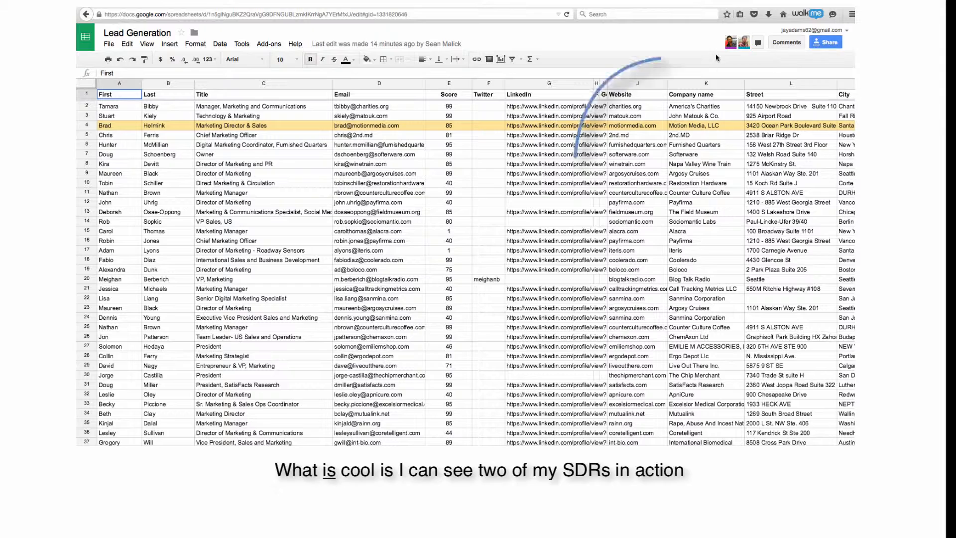
- In the Lead Generation Google Sheet, examine row 10 across to Lead Source Response, then the Number of Calls column
{"action": "left_click", "coordinate": [588, 182]}
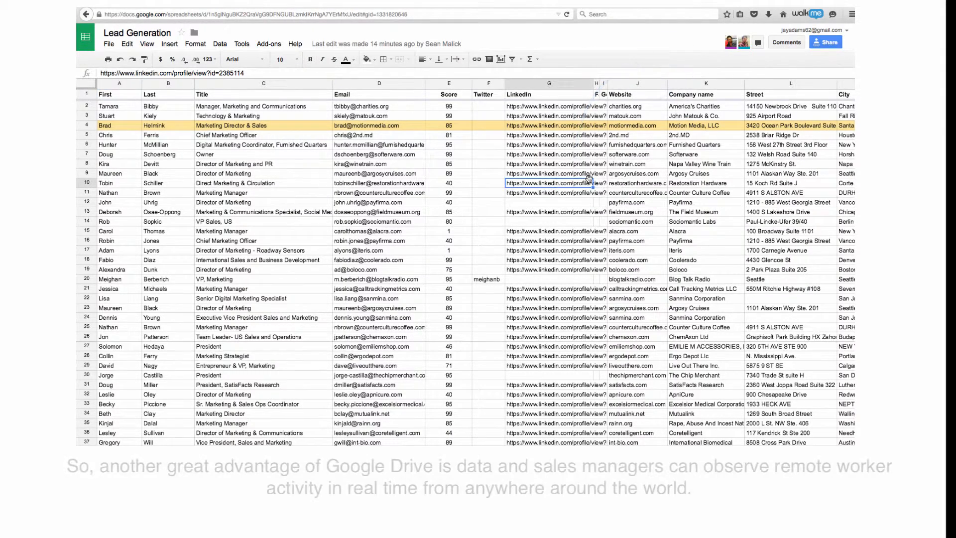
{"action": "key", "text": "Right"}
{"action": "key", "text": "Right"}
{"action": "key", "text": "Right"}
{"action": "key", "text": "Right"}
{"action": "key", "text": "Right"}
{"action": "key", "text": "Right"}
{"action": "key", "text": "Right"}
{"action": "key", "text": "Right"}
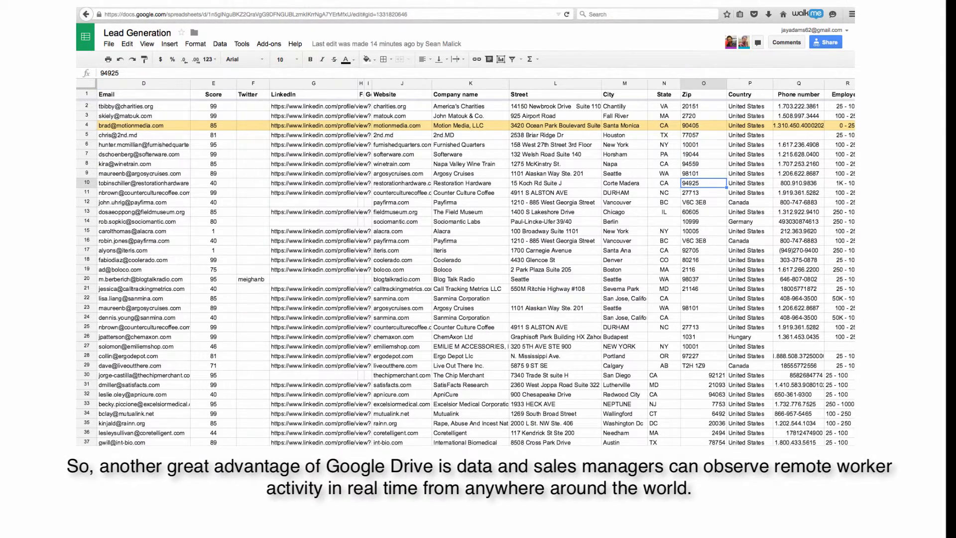
{"action": "key", "text": "Right"}
{"action": "key", "text": "Right"}
{"action": "key", "text": "Right"}
{"action": "key", "text": "Right"}
{"action": "key", "text": "Right"}
{"action": "key", "text": "Right"}
{"action": "key", "text": "Right"}
{"action": "key", "text": "Right"}
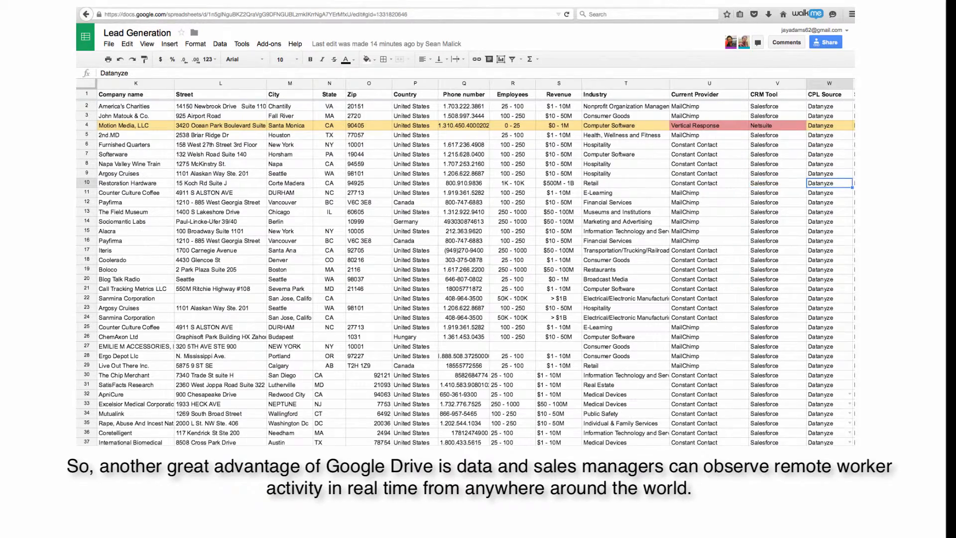
{"action": "key", "text": "Right"}
{"action": "key", "text": "Right"}
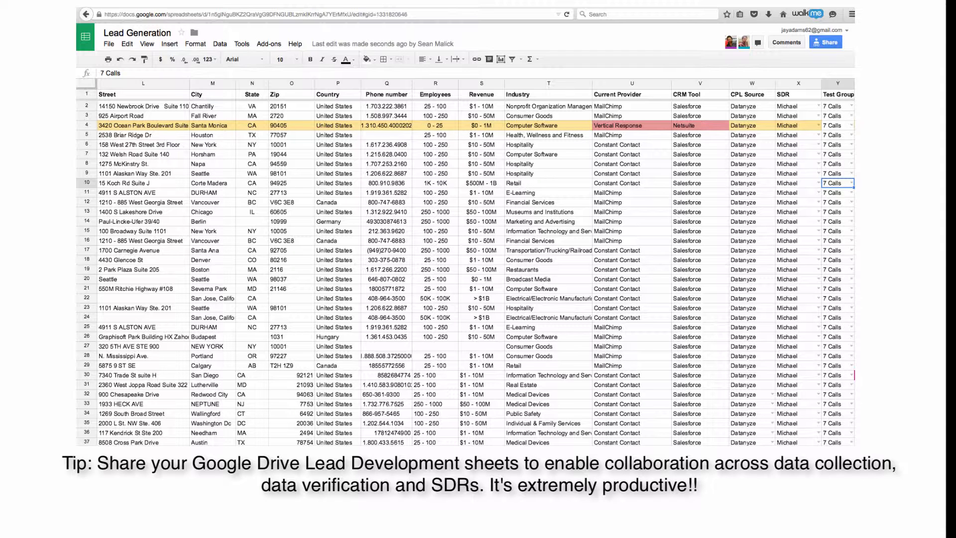
{"action": "key", "text": "Right"}
{"action": "key", "text": "Right"}
{"action": "key", "text": "Right"}
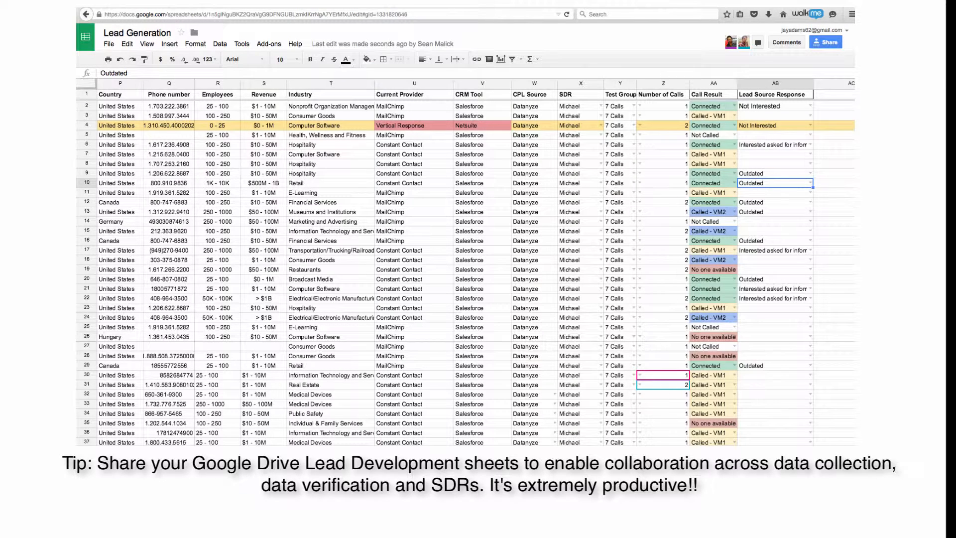
{"action": "left_click", "coordinate": [663, 83]}
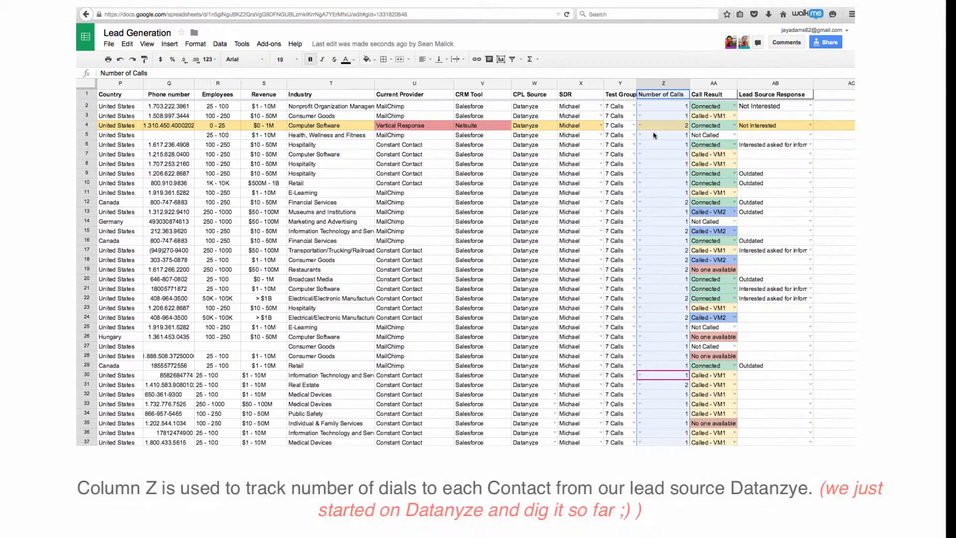
{"action": "scroll", "coordinate": [651, 136], "scroll_direction": "left", "scroll_amount": 2}
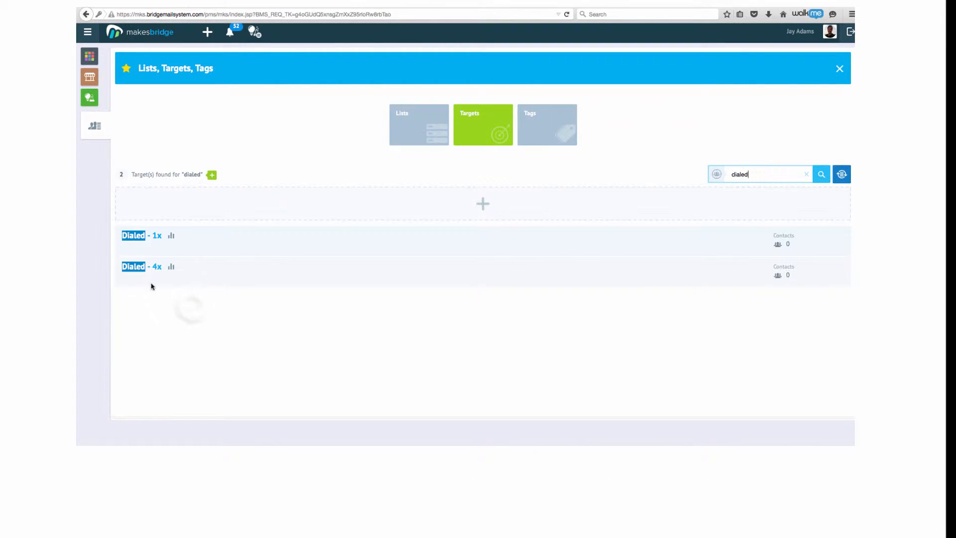
- Back in Makesbridge, copy the "Dialed - 1x" target under the name "Dialed - 2x"
{"action": "left_click", "coordinate": [191, 306]}
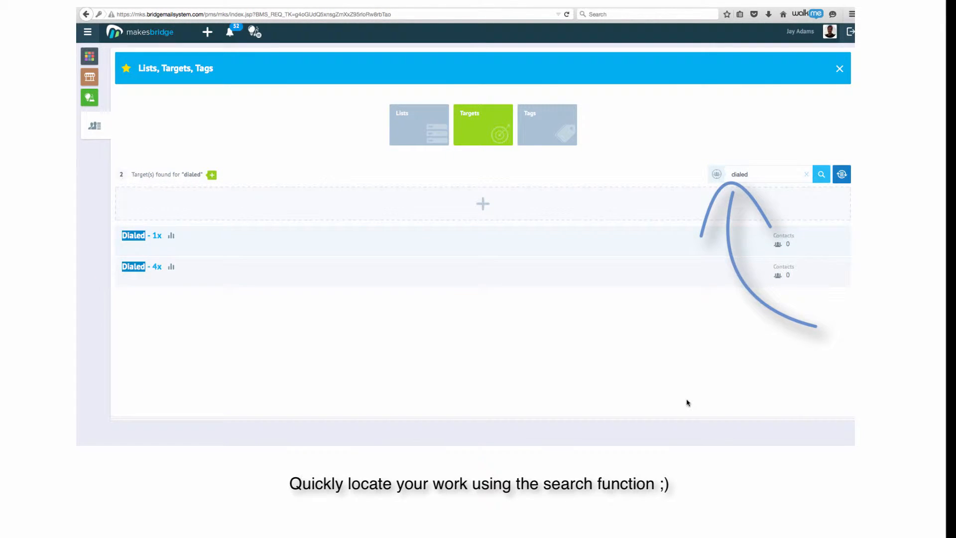
{"action": "mouse_move", "coordinate": [840, 240]}
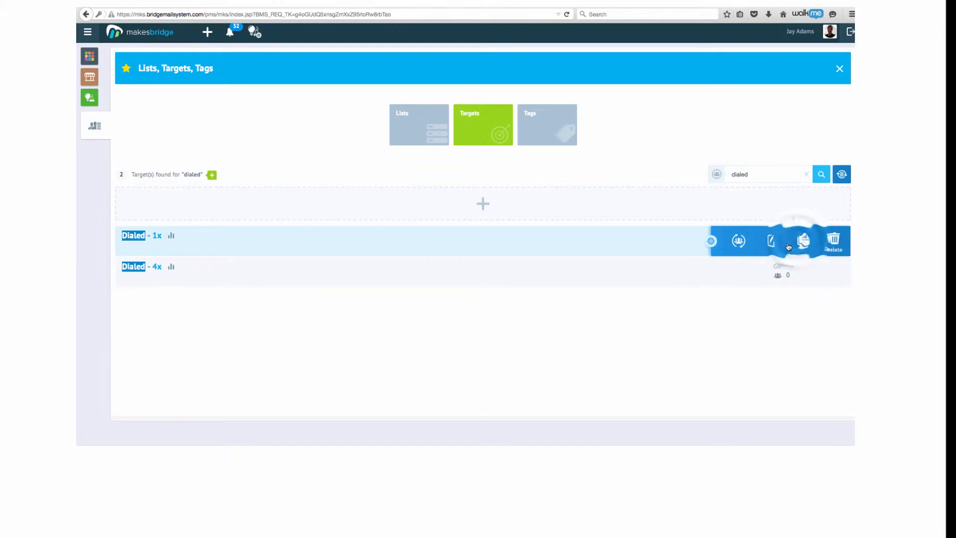
{"action": "left_click", "coordinate": [801, 241]}
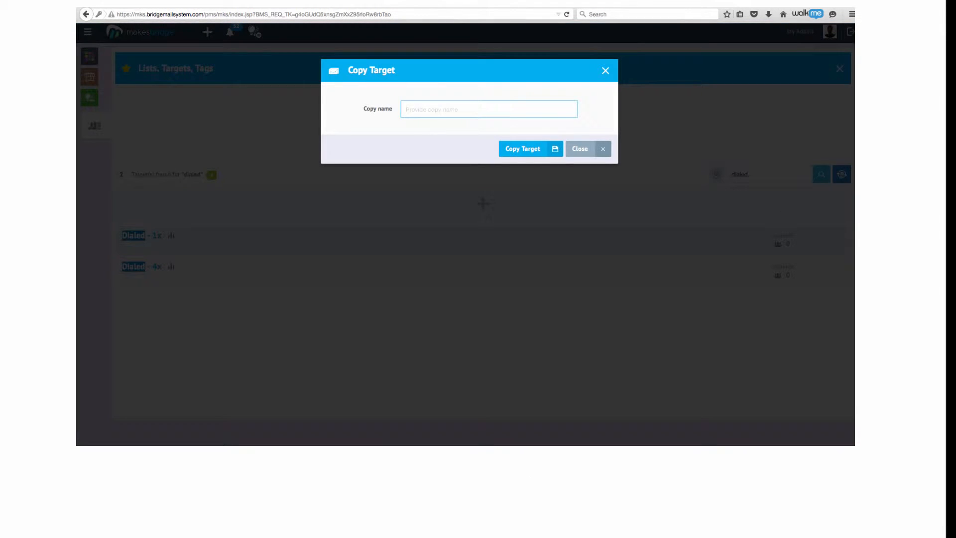
{"action": "type", "text": "Diale"}
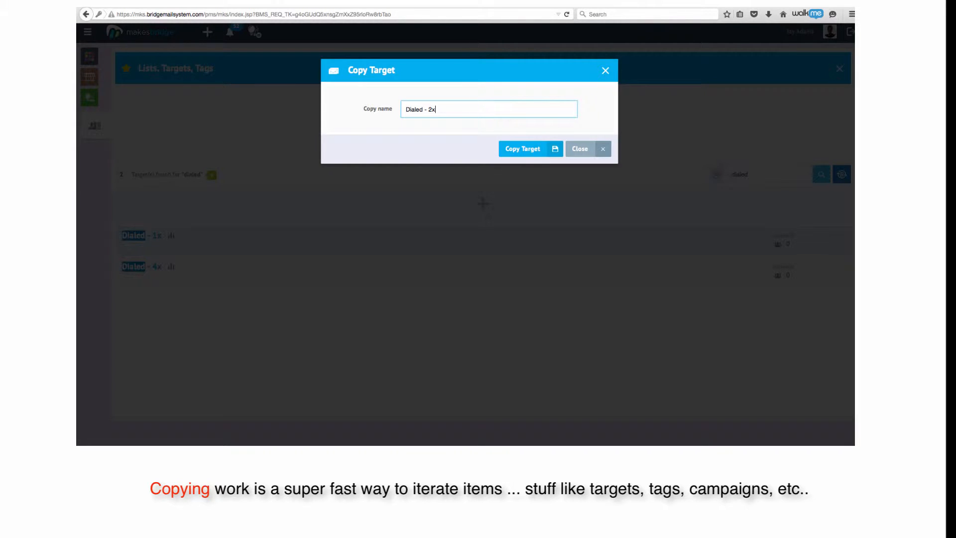
{"action": "type", "text": "d - 2x"}
{"action": "left_click", "coordinate": [523, 148]}
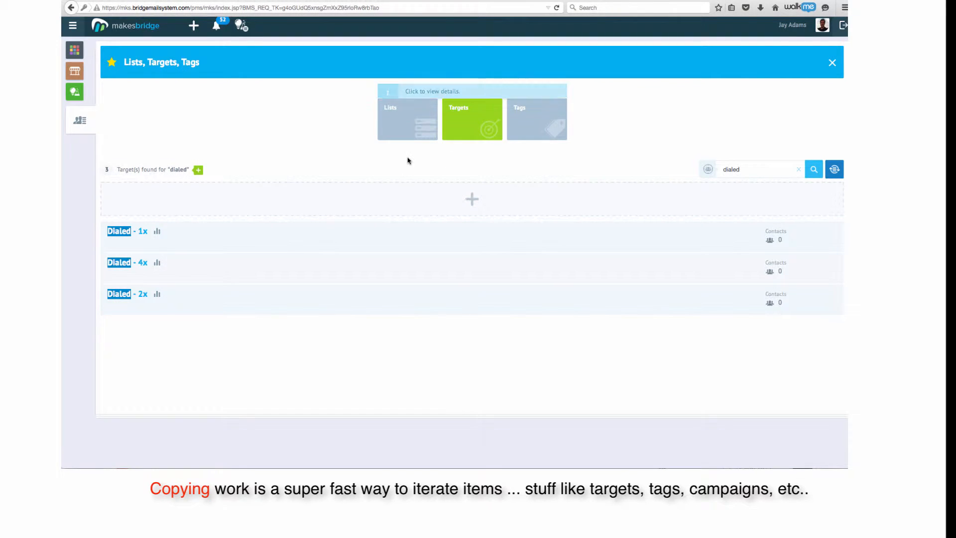
- Set the "Dialed - 2x" target's filter to Number of Calls equal to 2, then save and close it
{"action": "left_click", "coordinate": [141, 295]}
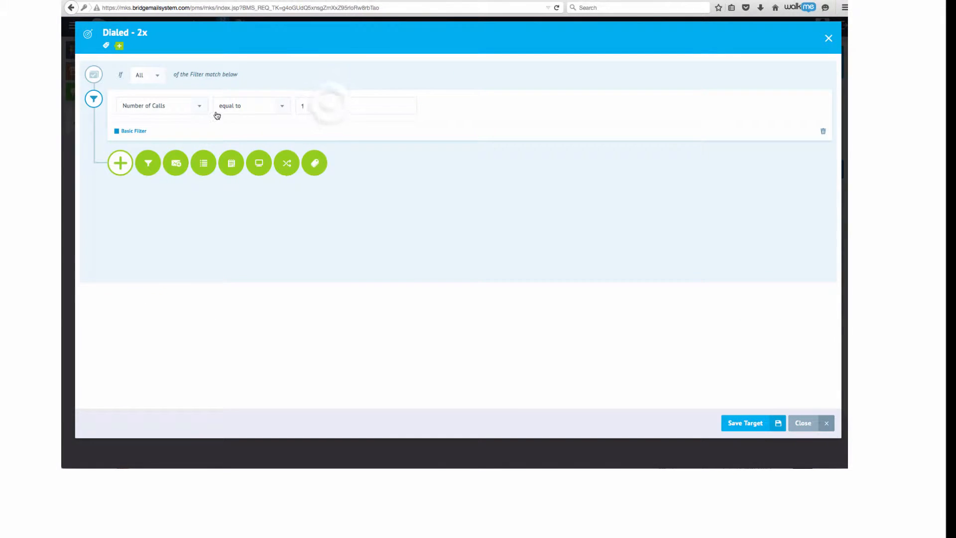
{"action": "left_click", "coordinate": [329, 105]}
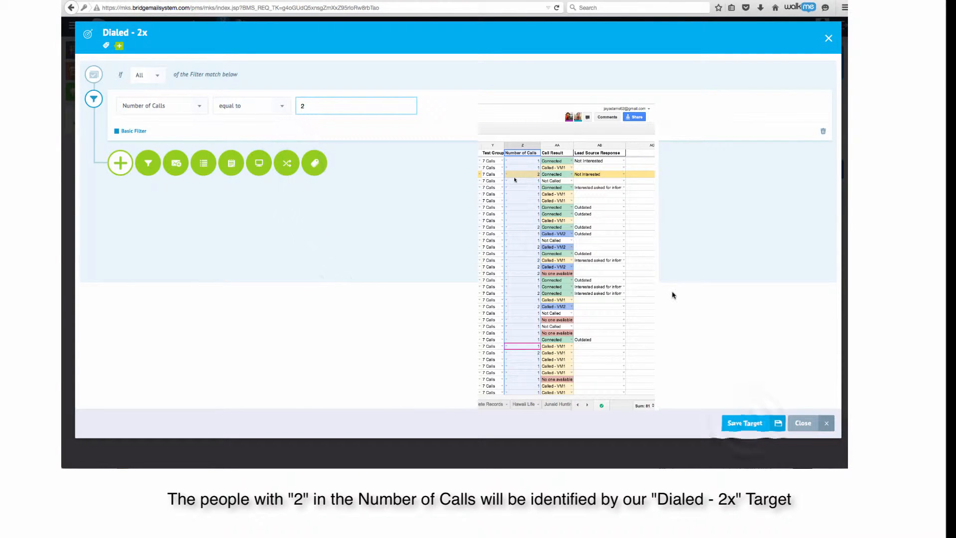
{"action": "left_click", "coordinate": [745, 422]}
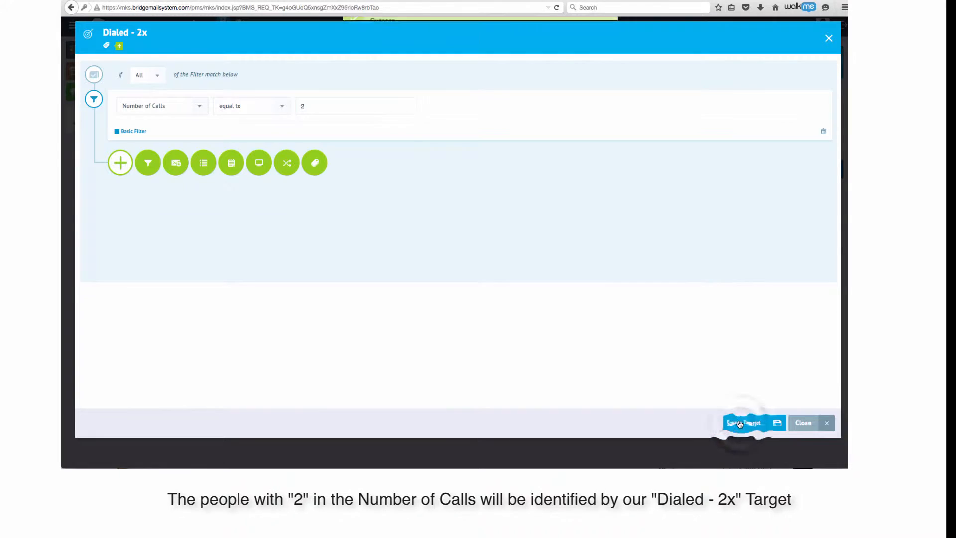
{"action": "left_click", "coordinate": [803, 423]}
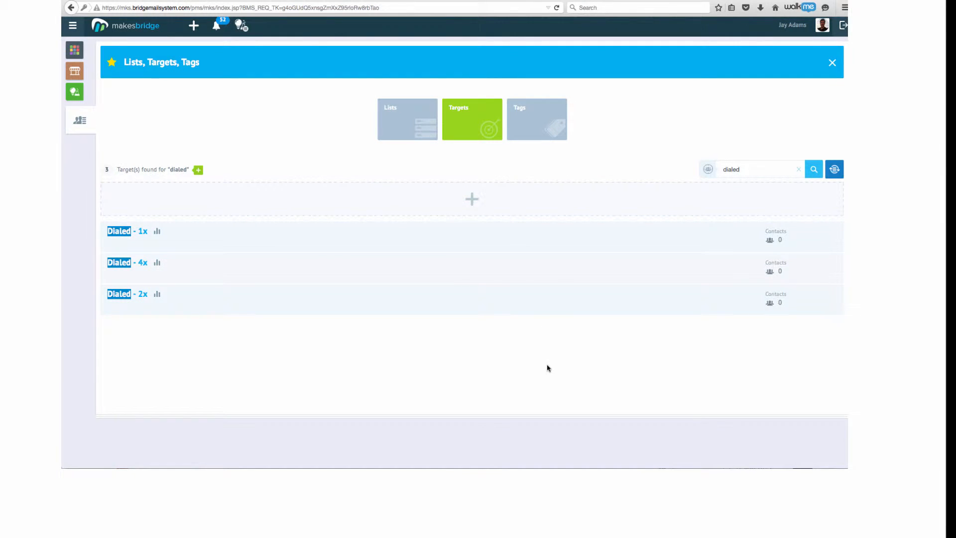
- Copy the "Dialed - 2x" target under the name "Dialed - 3x"
{"action": "mouse_move", "coordinate": [831, 298]}
{"action": "left_click", "coordinate": [791, 298]}
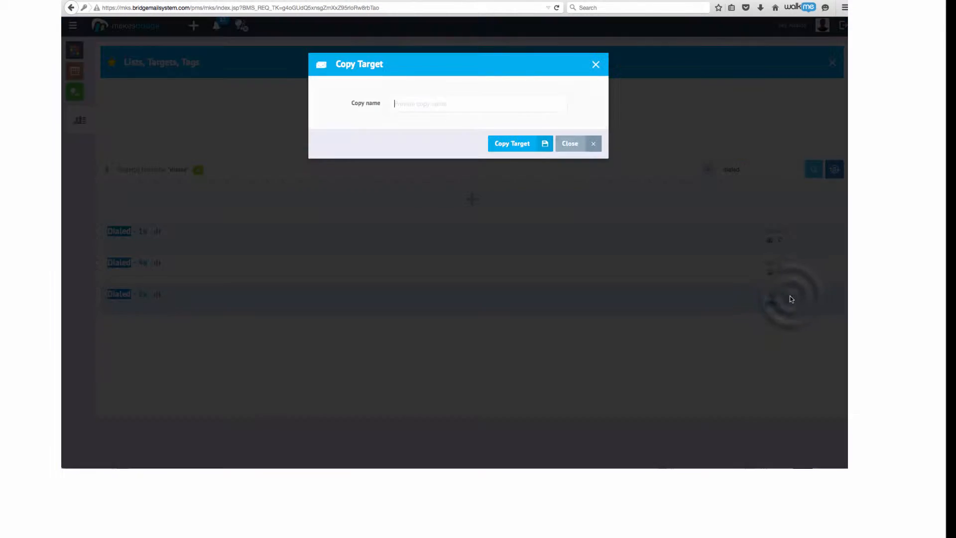
{"action": "type", "text": "Dialed -"}
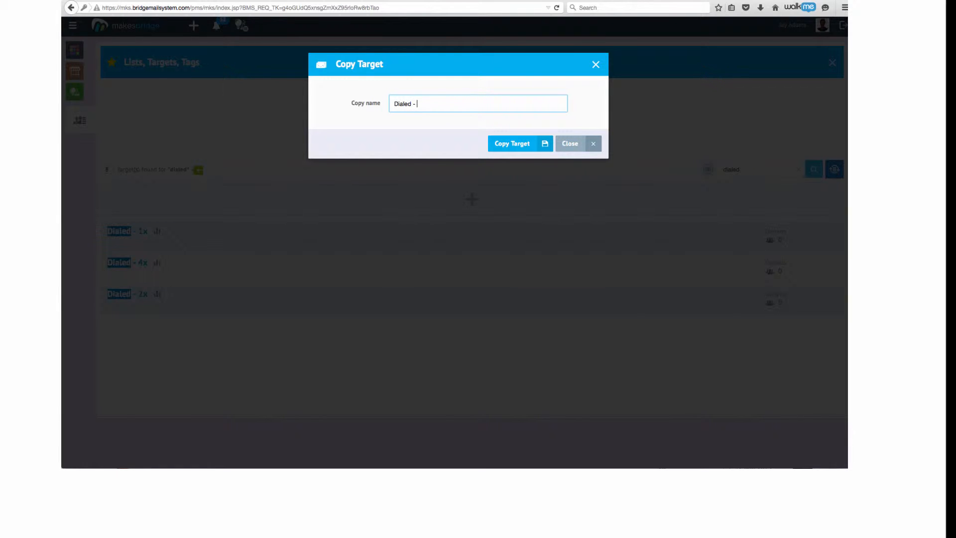
{"action": "type", "text": " 3x"}
{"action": "left_click", "coordinate": [504, 143]}
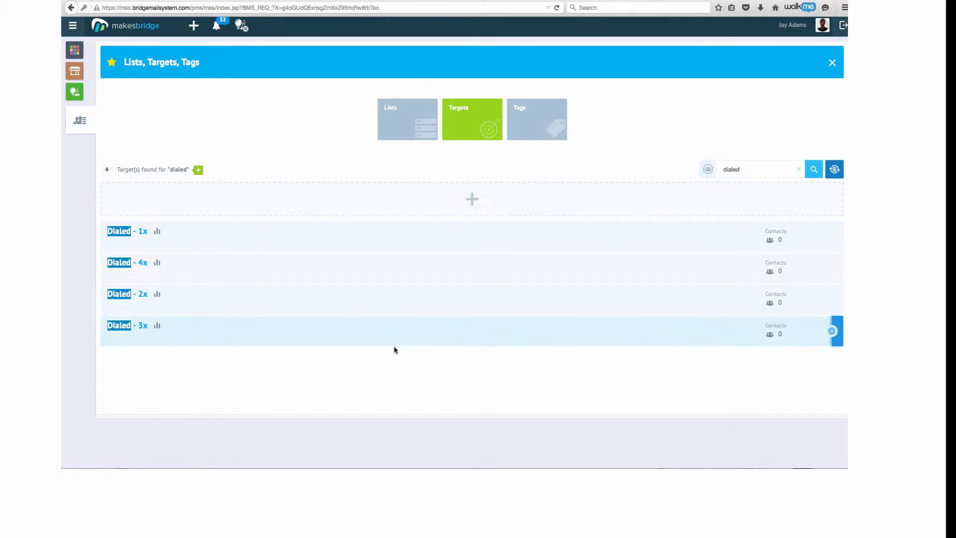
- Set the "Dialed - 3x" target's filter to Number of Calls equal to 3, then save and close it
{"action": "left_click", "coordinate": [128, 326]}
{"action": "left_click", "coordinate": [334, 106]}
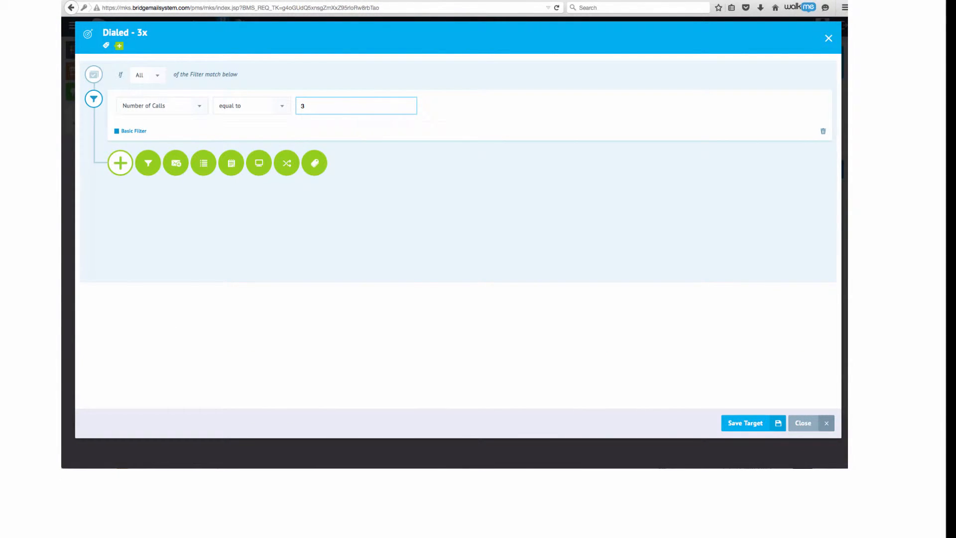
{"action": "left_click", "coordinate": [742, 423]}
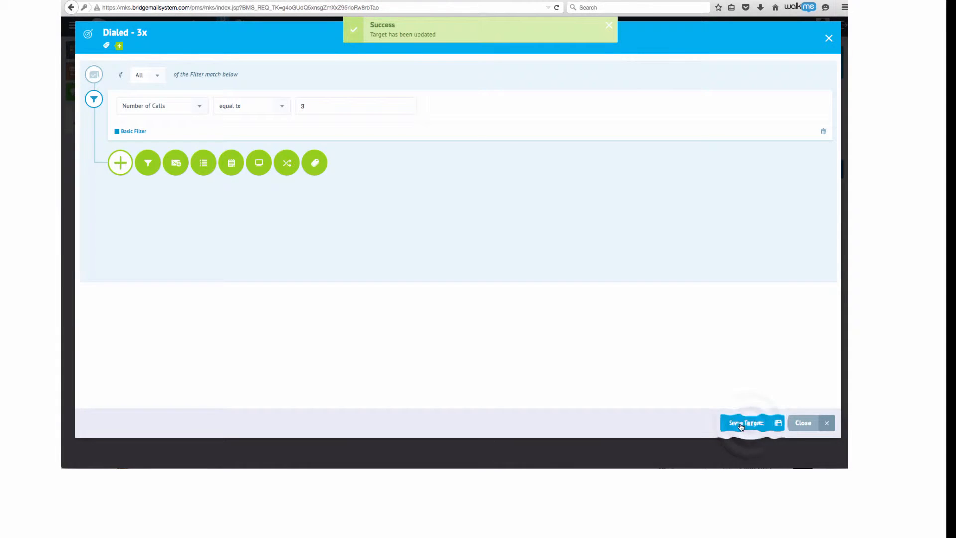
{"action": "left_click", "coordinate": [799, 424]}
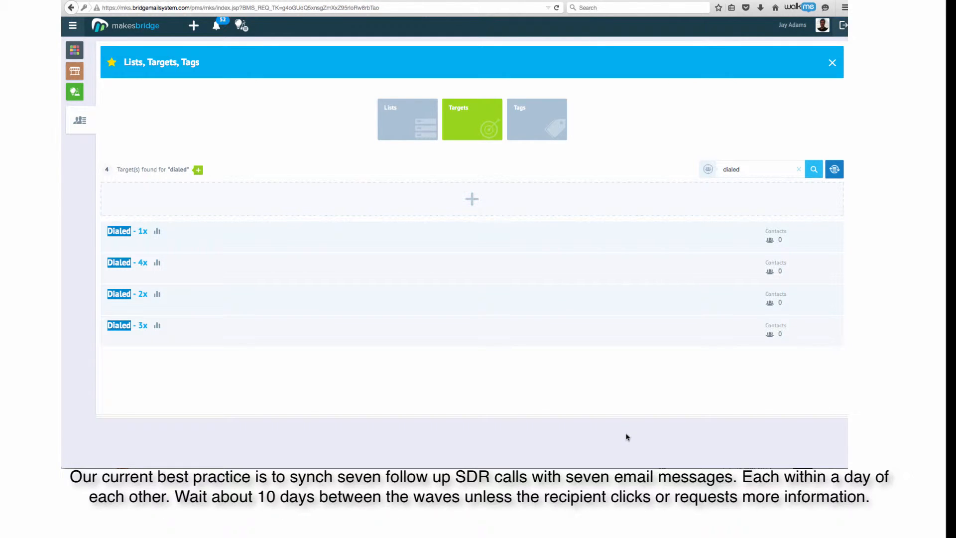
- Open the Autobots gallery from the Automation section and filter it to Tag bots
{"action": "left_click", "coordinate": [77, 55]}
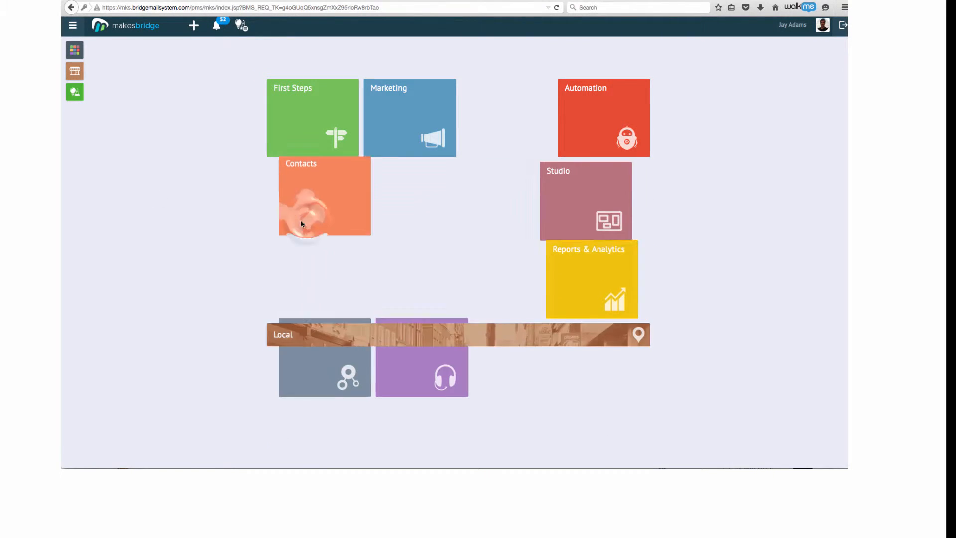
{"action": "left_click", "coordinate": [575, 130]}
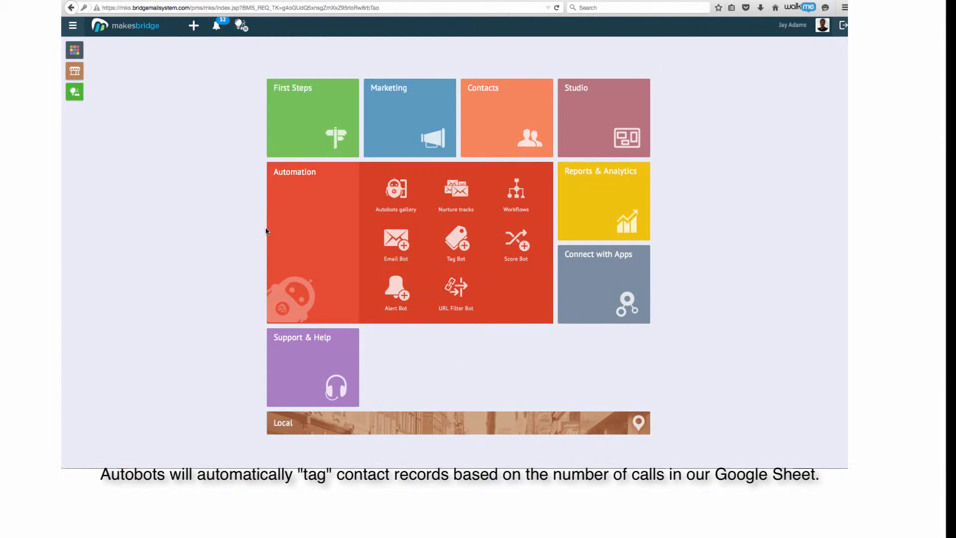
{"action": "left_click", "coordinate": [396, 189]}
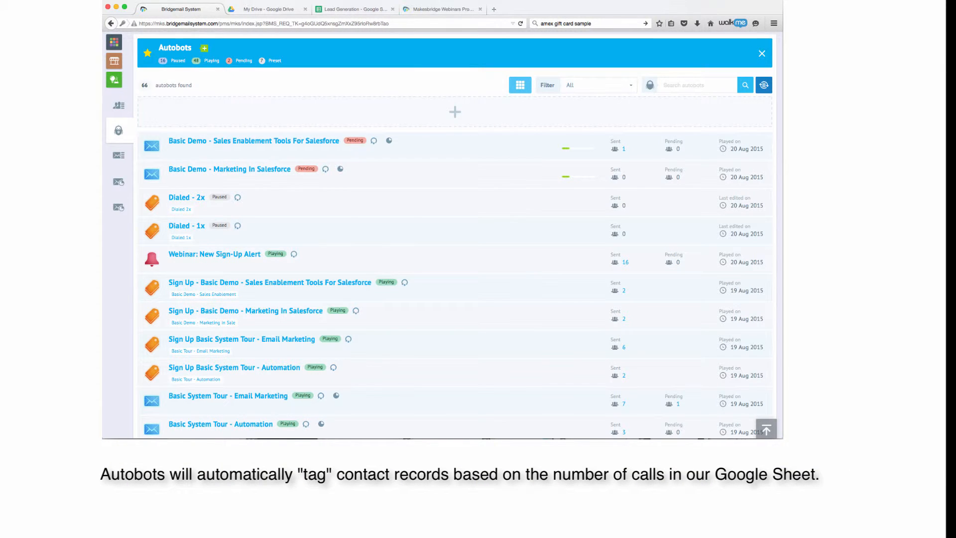
{"action": "left_click", "coordinate": [635, 89]}
{"action": "left_click", "coordinate": [604, 147]}
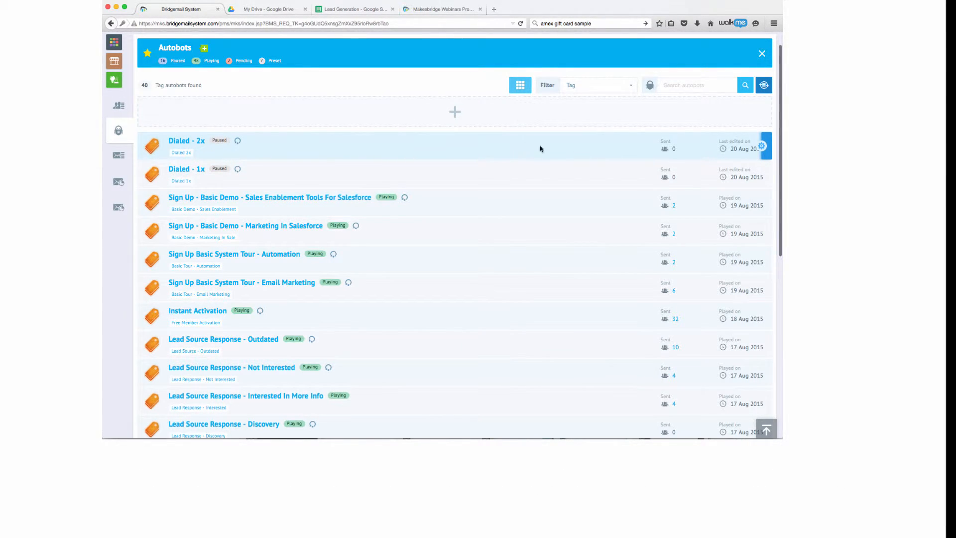
- Copy the "Dialed - 2x" tag autobot under the name "Diale - 3x"
{"action": "mouse_move", "coordinate": [761, 151]}
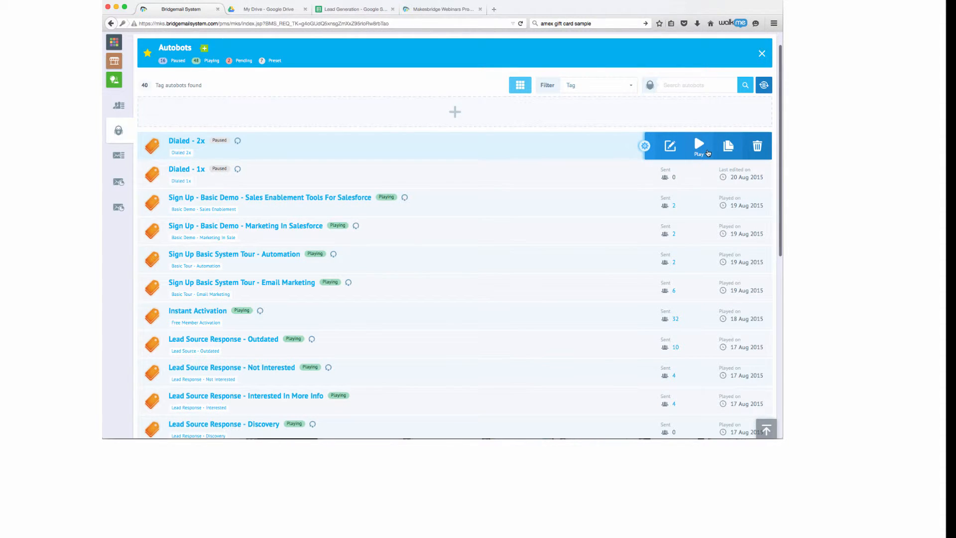
{"action": "left_click", "coordinate": [728, 149]}
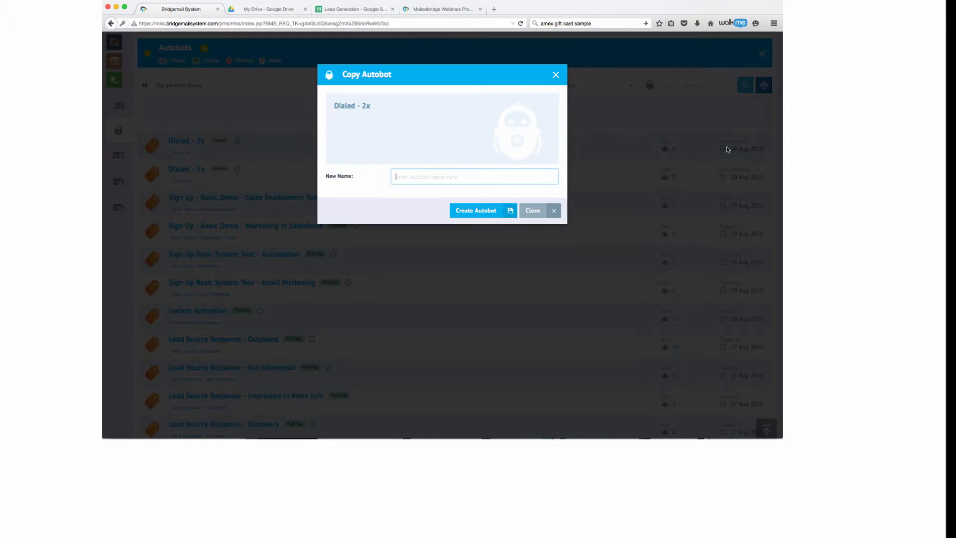
{"action": "left_click", "coordinate": [404, 177]}
{"action": "type", "text": "Diale - 3x"}
{"action": "left_click", "coordinate": [480, 211]}
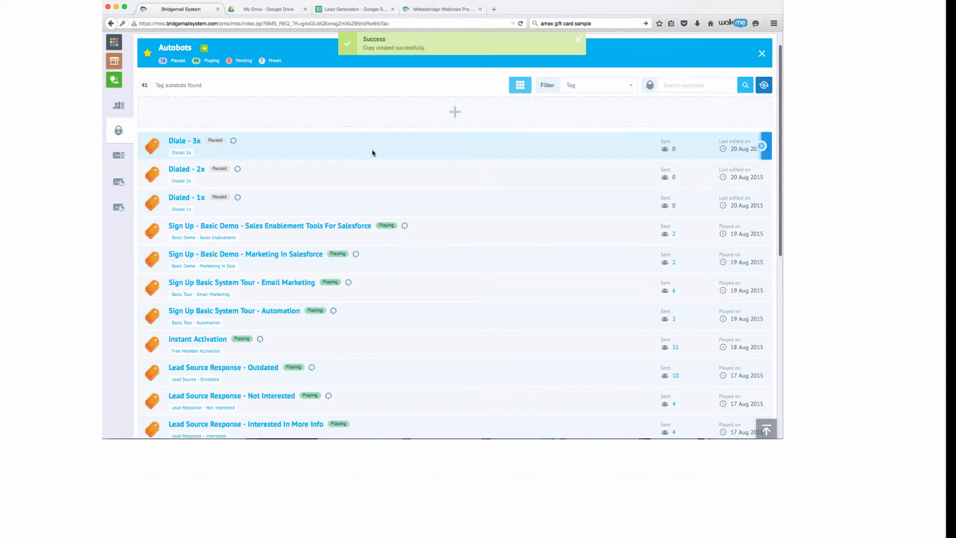
- Open the "Diale - 3x" autobot and assign the "Dialed - 3x" target to it, searching the targets for "dial"
{"action": "left_click", "coordinate": [190, 142]}
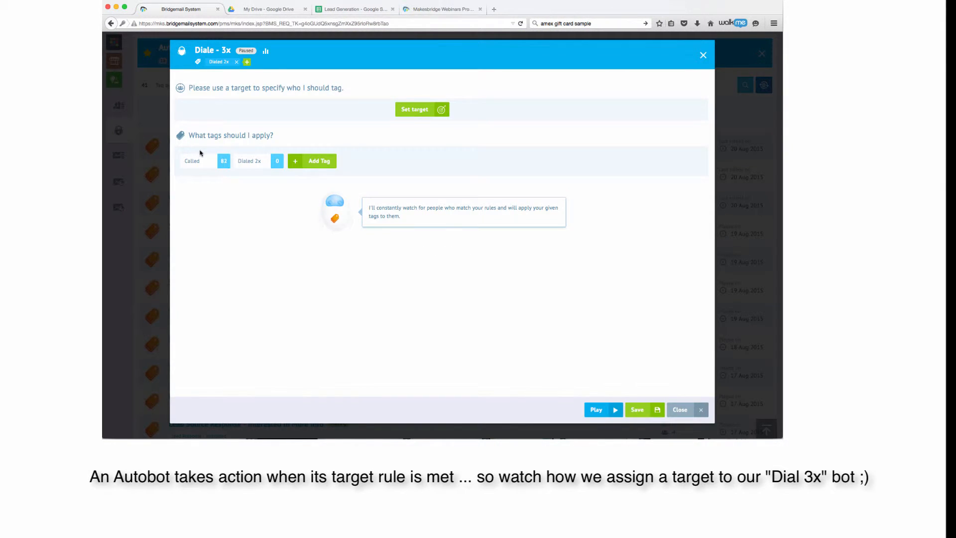
{"action": "left_click", "coordinate": [417, 111]}
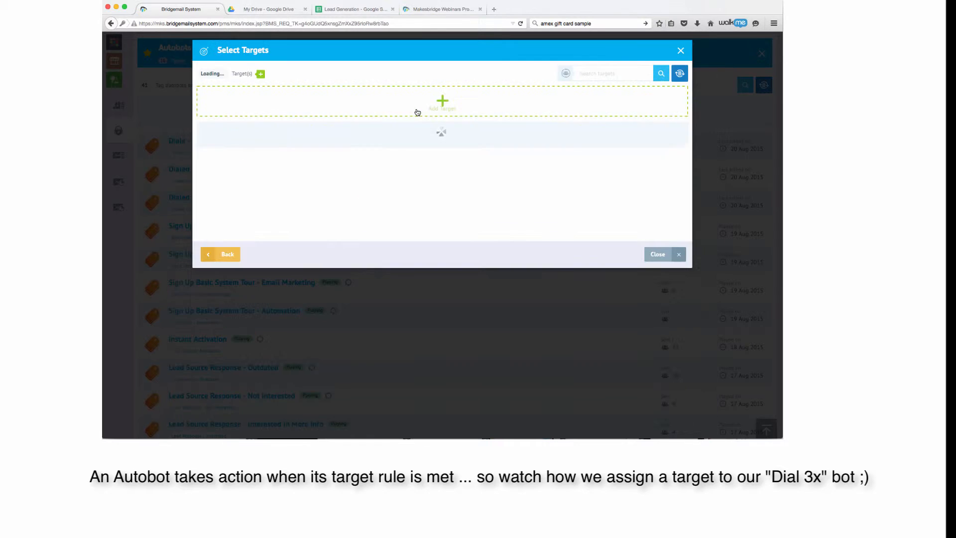
{"action": "left_click", "coordinate": [584, 73]}
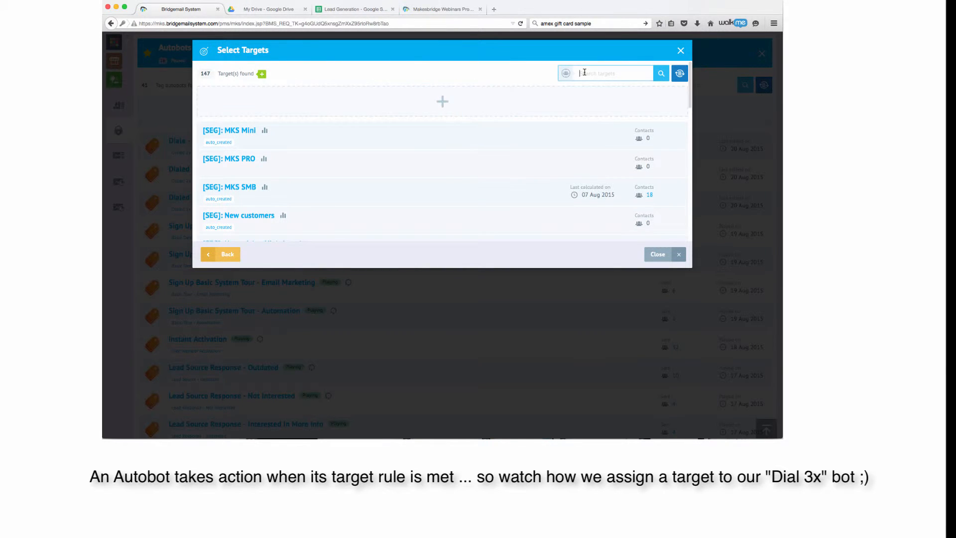
{"action": "type", "text": "dial"}
{"action": "scroll", "coordinate": [515, 127], "scroll_direction": "down", "scroll_amount": 1}
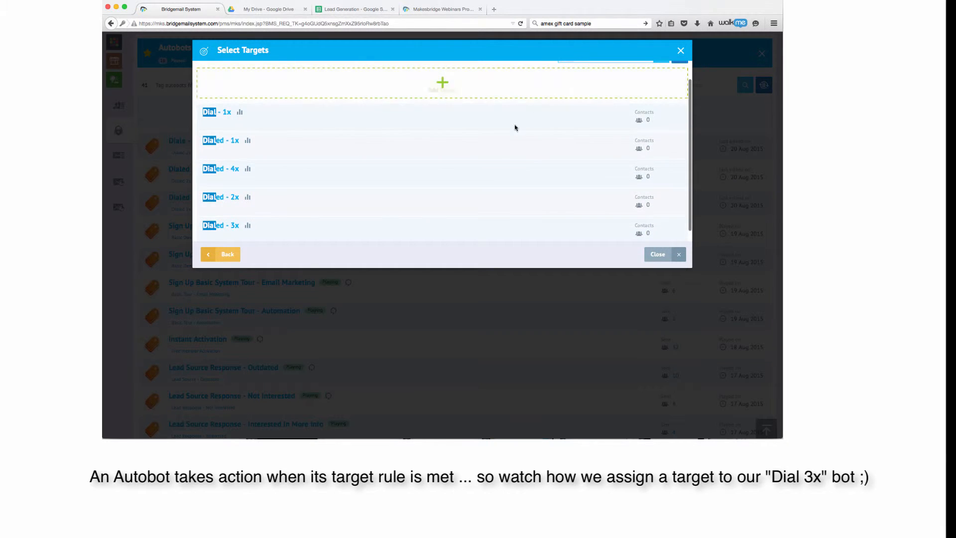
{"action": "mouse_move", "coordinate": [676, 229]}
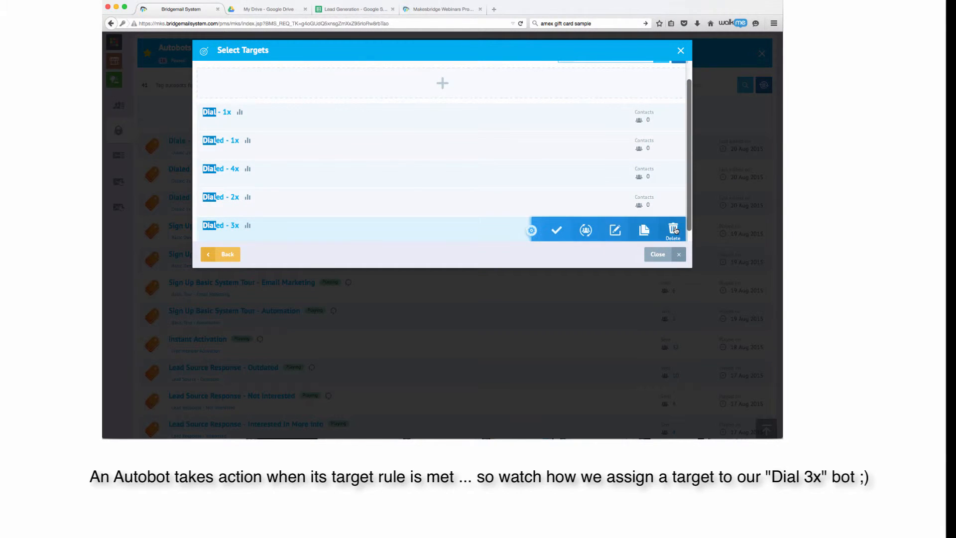
{"action": "left_click", "coordinate": [555, 230]}
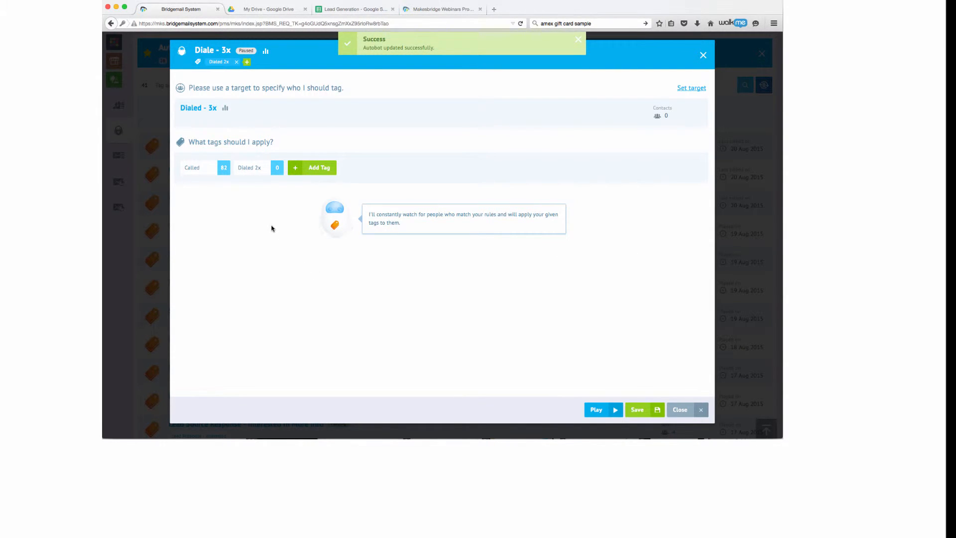
- Replace the autobot's "Dialed 2x" tag with a new "Dialed - 3x" tag, keeping the "Called" tag
{"action": "left_click", "coordinate": [253, 170]}
{"action": "left_click", "coordinate": [254, 170]}
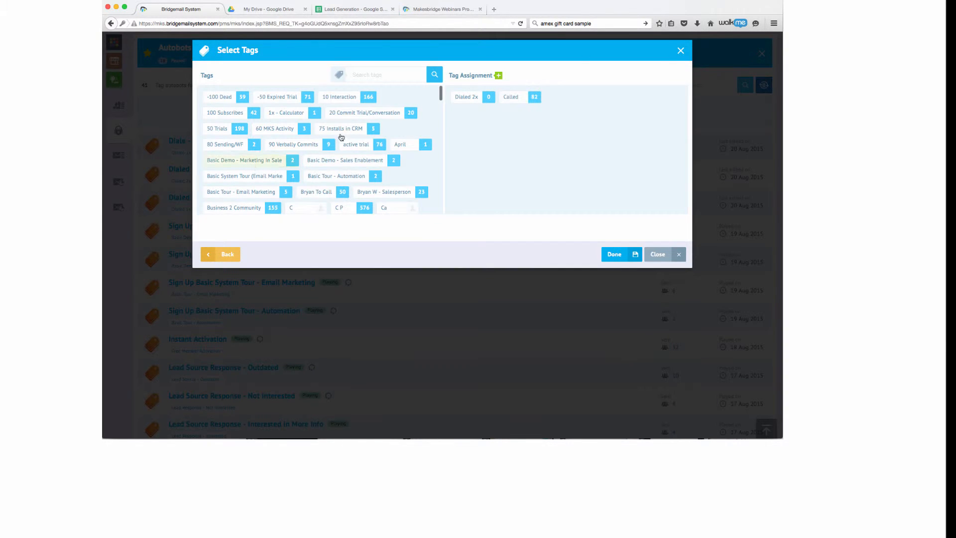
{"action": "left_click", "coordinate": [383, 74]}
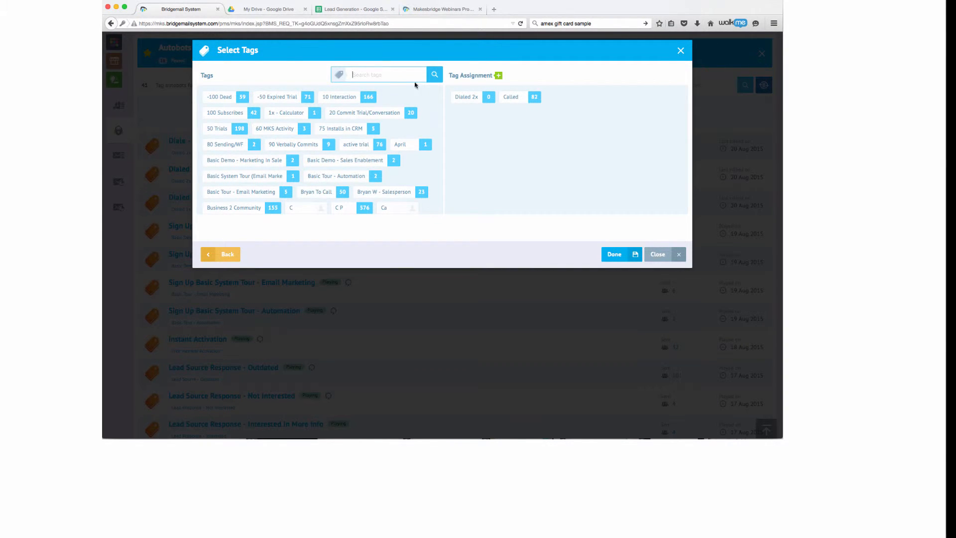
{"action": "left_click", "coordinate": [466, 96]}
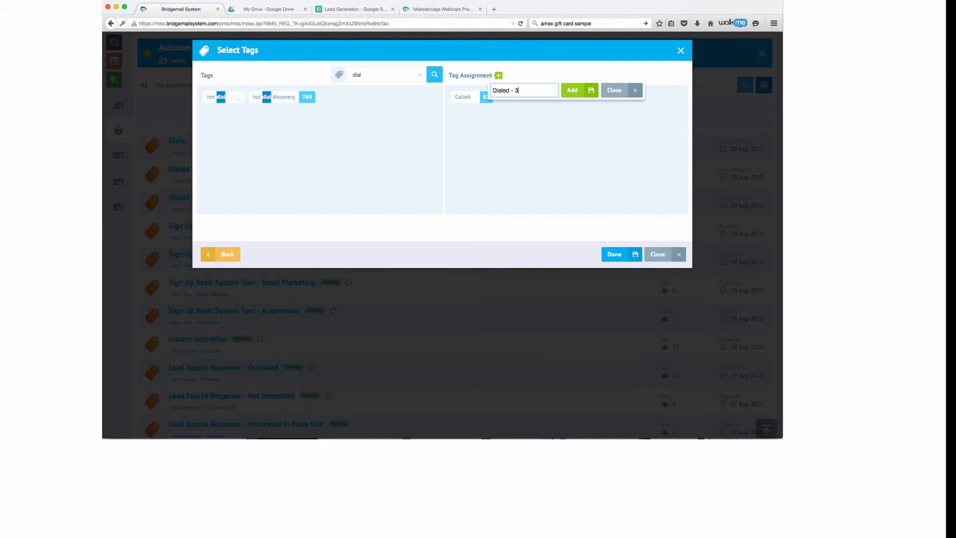
{"action": "type", "text": "x"}
{"action": "left_click", "coordinate": [574, 89]}
{"action": "left_click", "coordinate": [614, 254]}
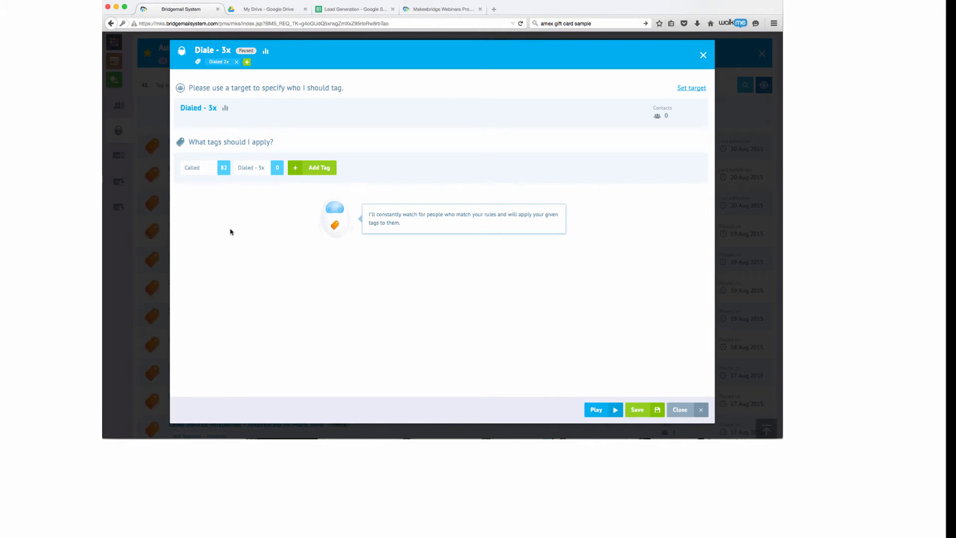
- Save and close the autobot's settings, and start playing the "Dialed - 3x" autobot from the list
{"action": "left_click", "coordinate": [641, 409]}
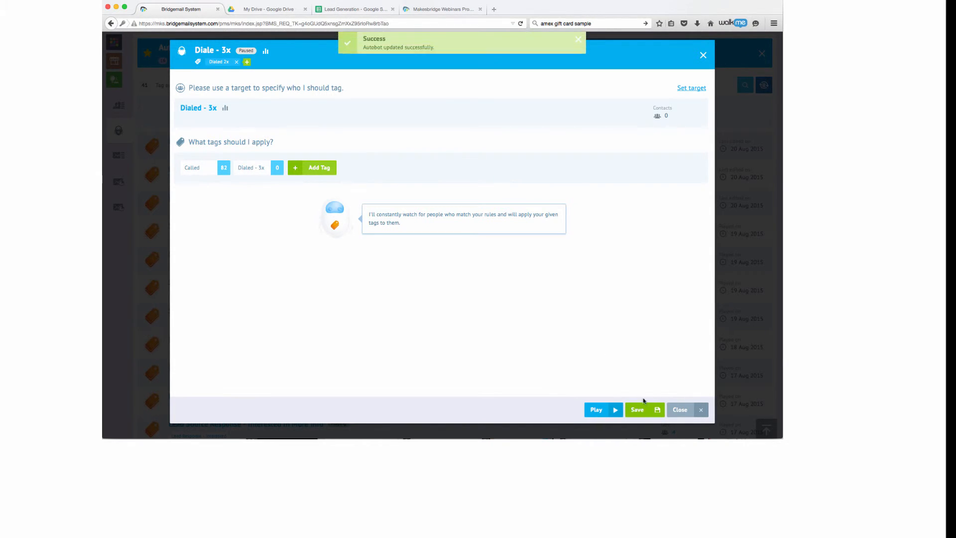
{"action": "left_click", "coordinate": [680, 410]}
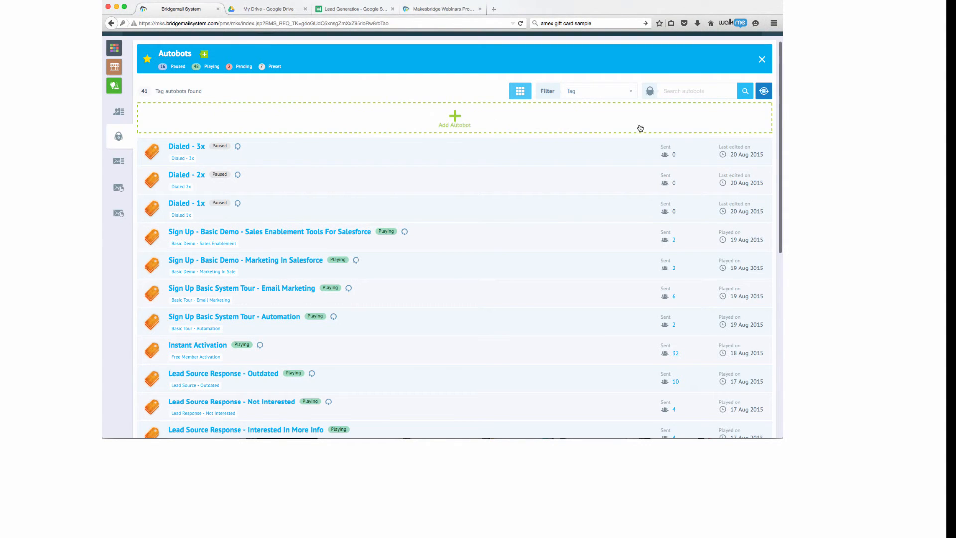
{"action": "mouse_move", "coordinate": [736, 149]}
{"action": "left_click", "coordinate": [699, 152]}
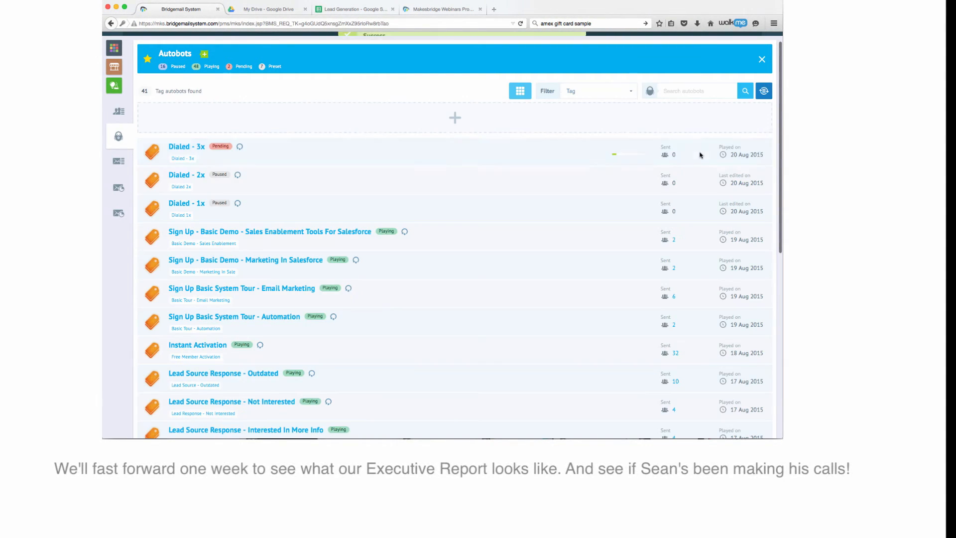